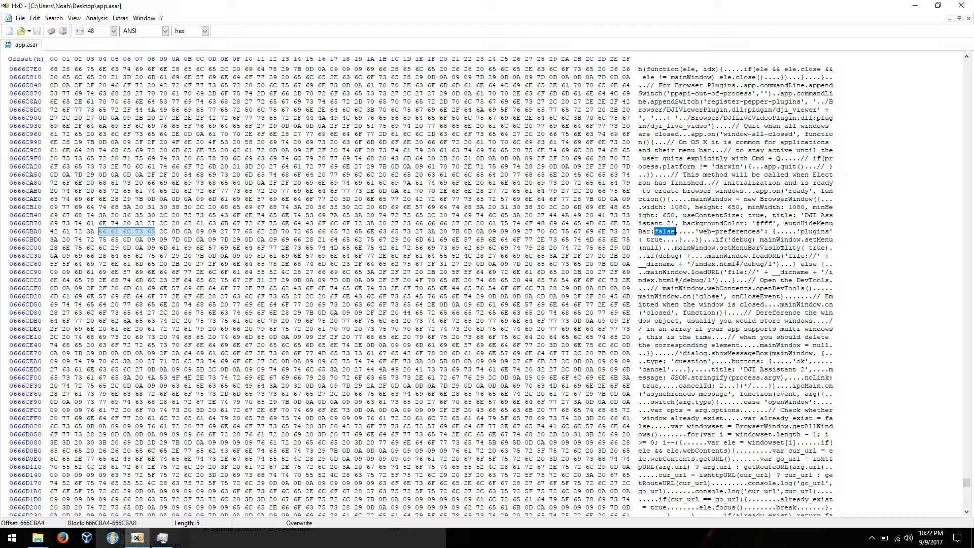
Step: Highlight the true argument of mainWindow.setMenuBarVisibility in app.asar and minimize the hex editor
{"action": "left_click_drag", "start_coordinate": [804, 249], "coordinate": [826, 248]}
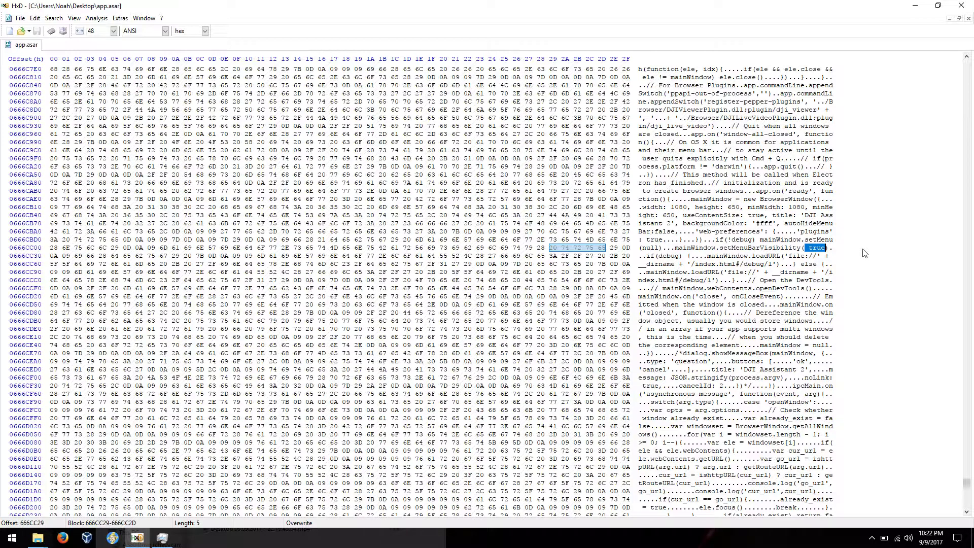
{"action": "left_click", "coordinate": [915, 7]}
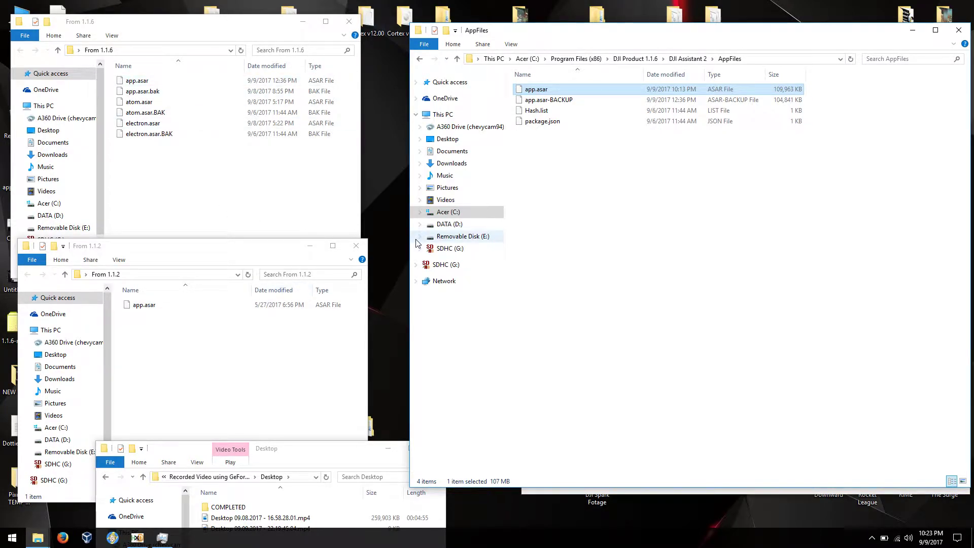
Step: Close the From 1.1.2, From 1.1.6, AppFiles and recorded-video folder windows, along with Task Manager
{"action": "left_click", "coordinate": [356, 245]}
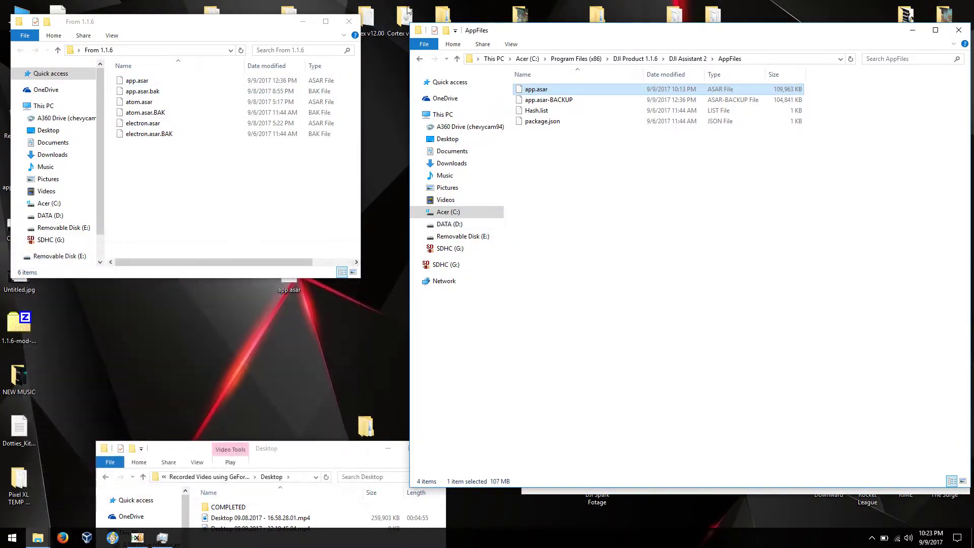
{"action": "left_click", "coordinate": [348, 21]}
{"action": "left_click", "coordinate": [958, 30]}
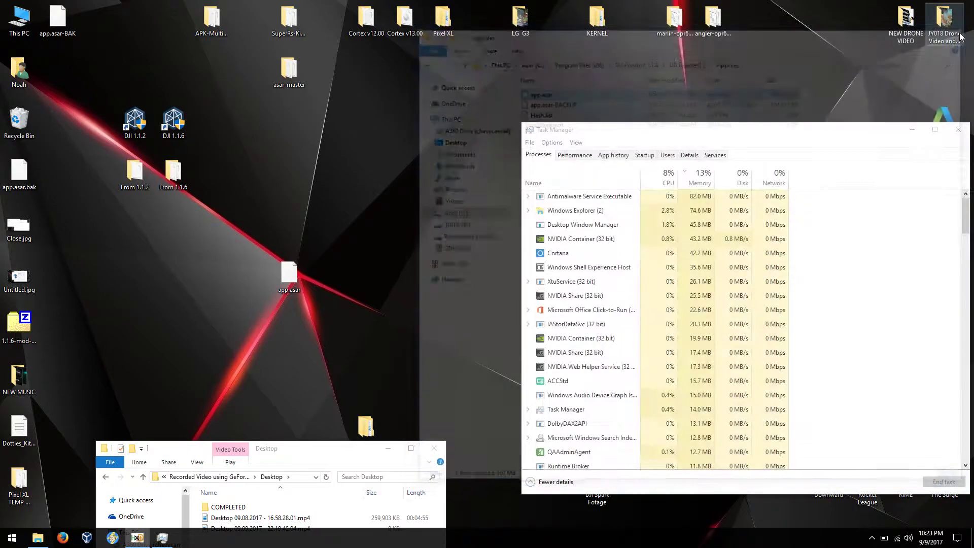
{"action": "left_click", "coordinate": [434, 448]}
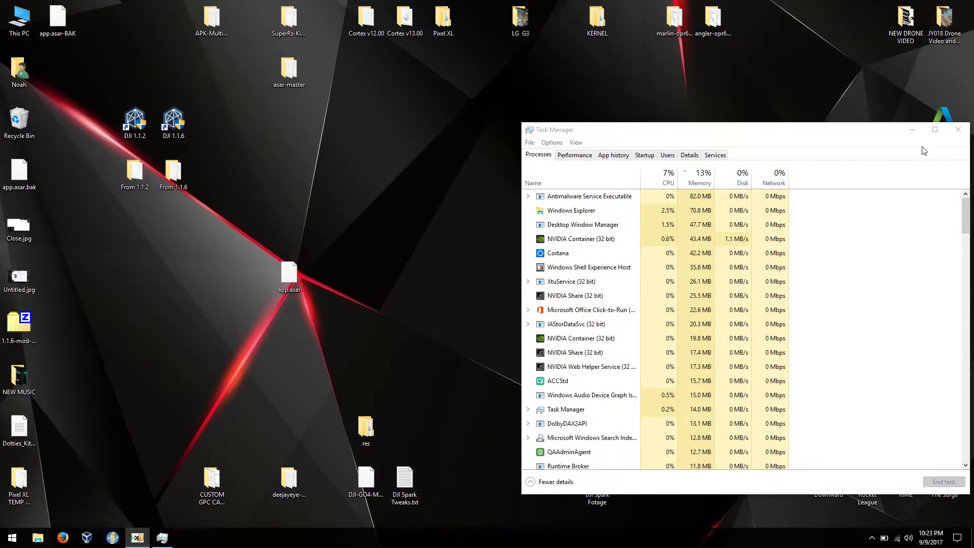
{"action": "left_click", "coordinate": [958, 130]}
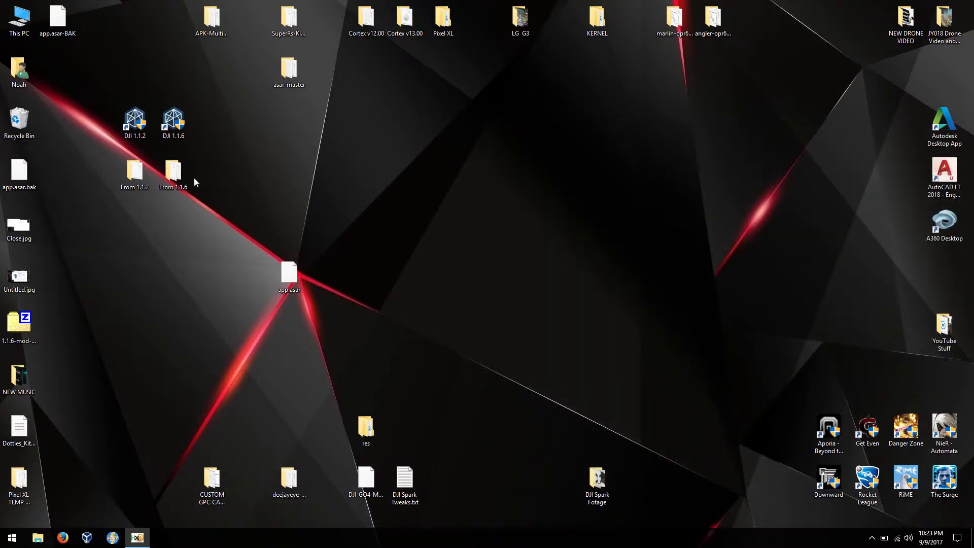
Step: Empty the Recycle Bin, permanently deleting its items
{"action": "right_click", "coordinate": [30, 114]}
{"action": "left_click", "coordinate": [59, 131]}
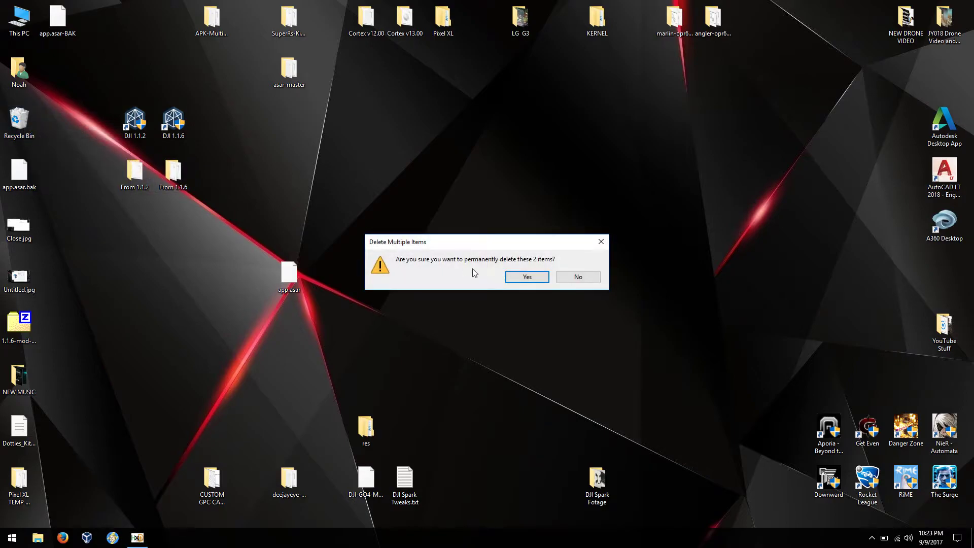
{"action": "left_click", "coordinate": [526, 276]}
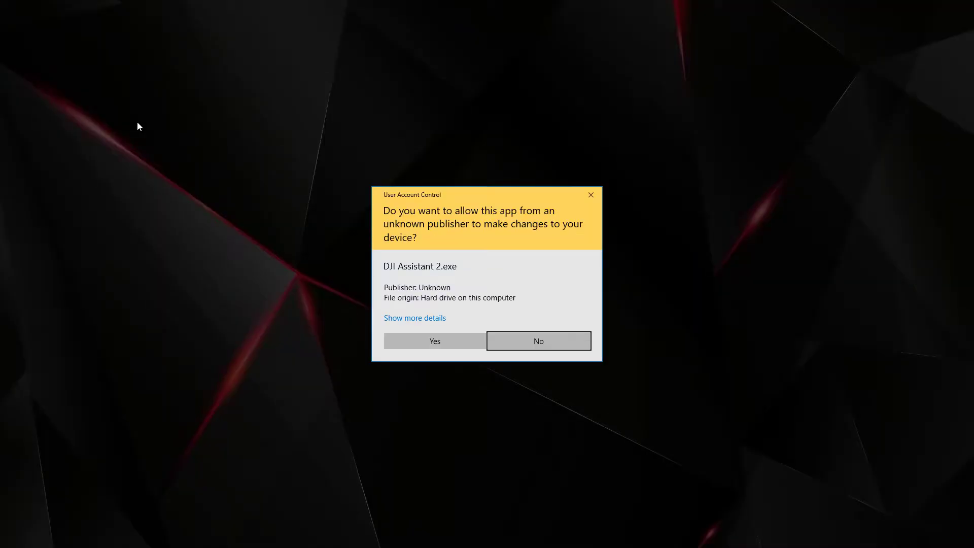
Step: Allow DJI 1.1.2 to start, set debug to 1 and debug_enabled to true in its local storage, and close the developer tools
{"action": "left_click", "coordinate": [426, 341]}
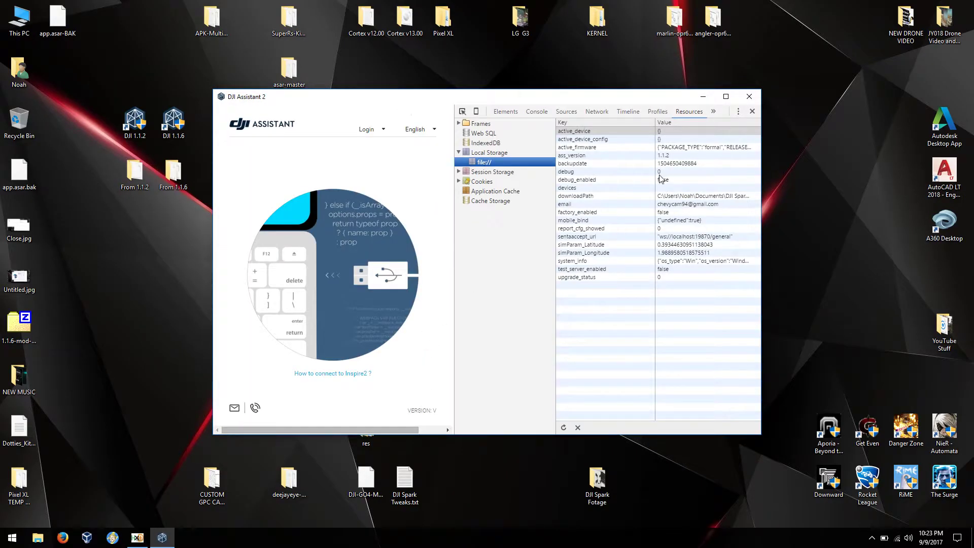
{"action": "double_click", "coordinate": [660, 172]}
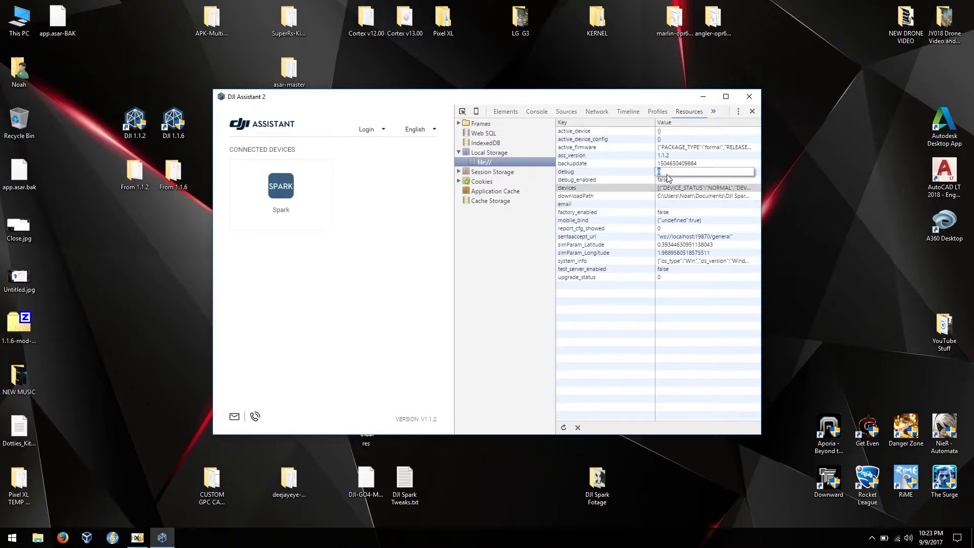
{"action": "type", "text": "1"}
{"action": "key", "text": "Return"}
{"action": "double_click", "coordinate": [667, 177]}
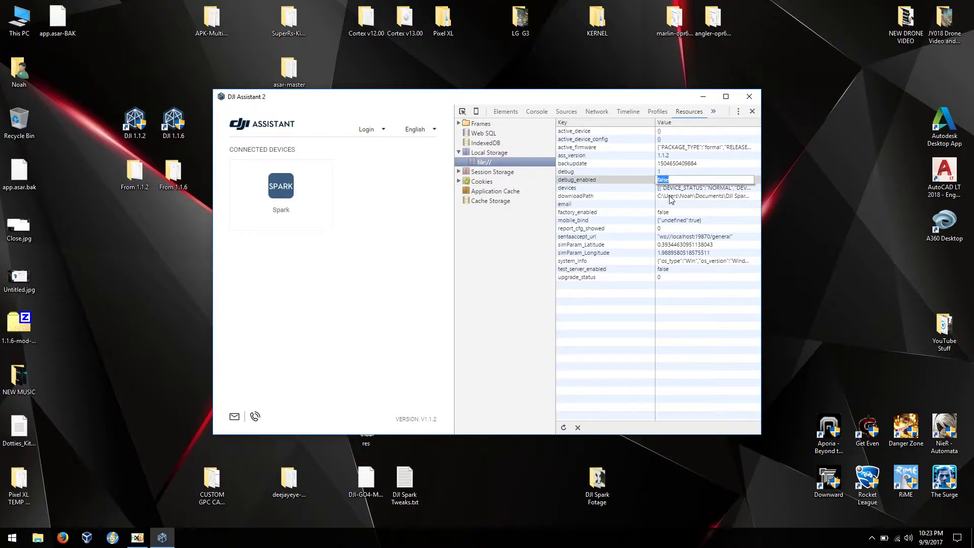
{"action": "type", "text": "true"}
{"action": "key", "text": "Return"}
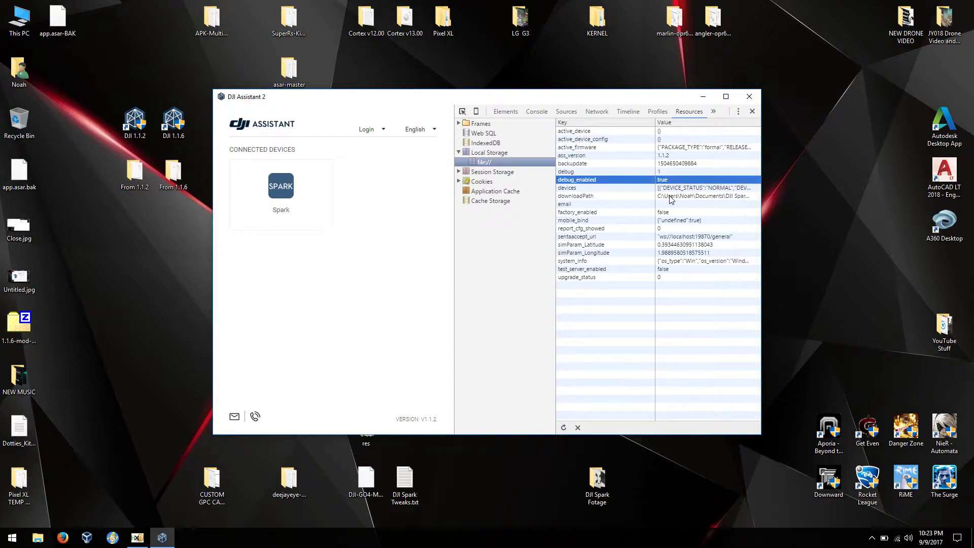
{"action": "left_click", "coordinate": [752, 111]}
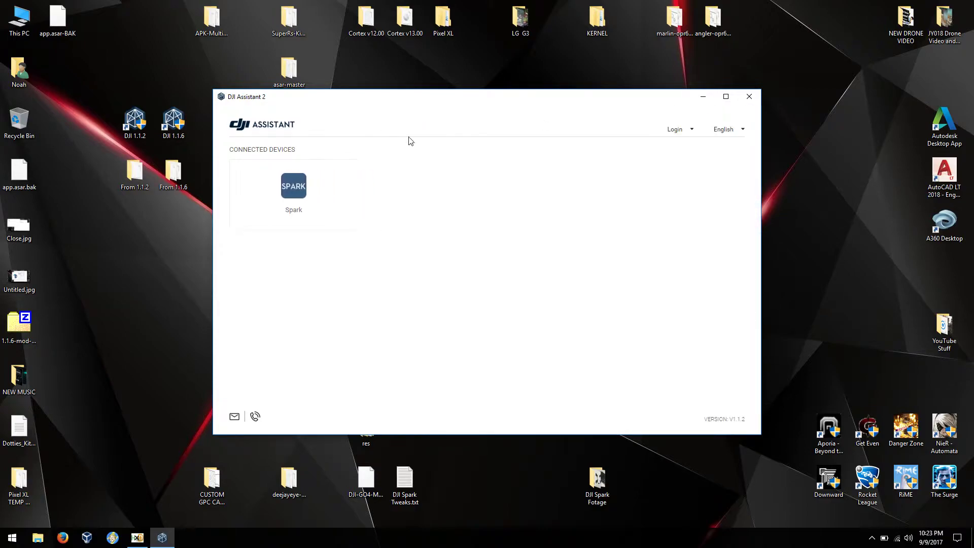
Step: Open the connected Spark, examine its full debug menu in a maximized window, and restore the window beside the desktop shortcuts
{"action": "left_click", "coordinate": [293, 174]}
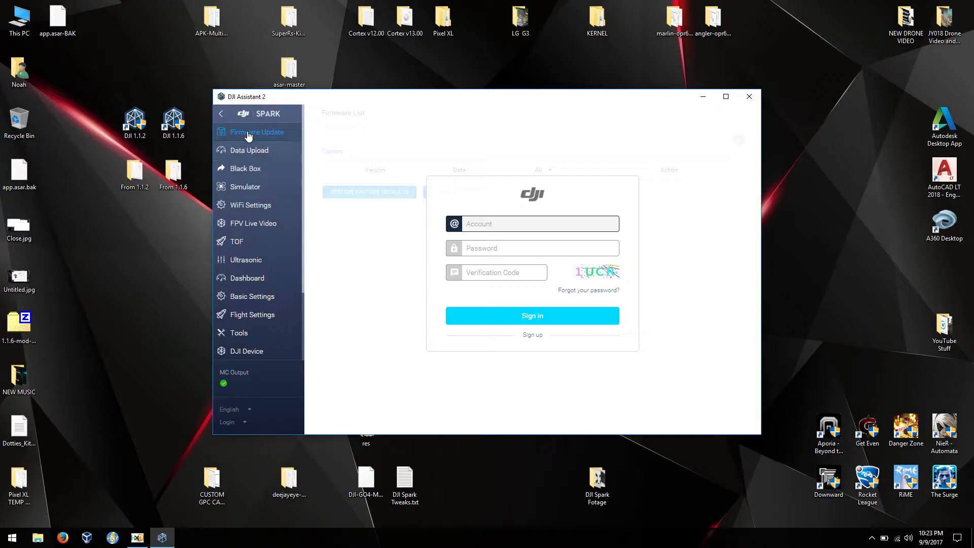
{"action": "left_click", "coordinate": [256, 239]}
{"action": "left_click", "coordinate": [725, 96]}
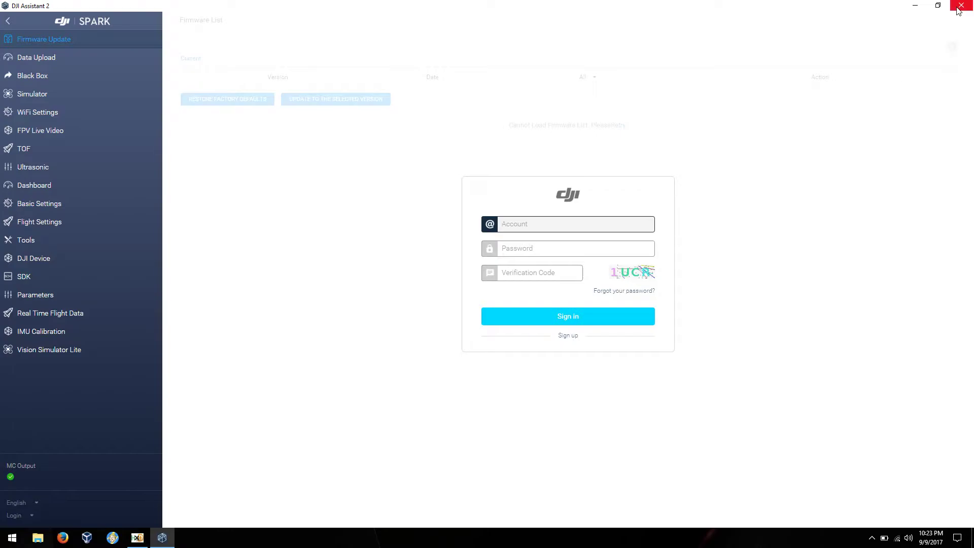
{"action": "left_click_drag", "start_coordinate": [881, 9], "coordinate": [973, 195]}
Step: Try to launch DJI 1.1.6 while version 1.1.2 is still running
{"action": "double_click", "coordinate": [172, 124]}
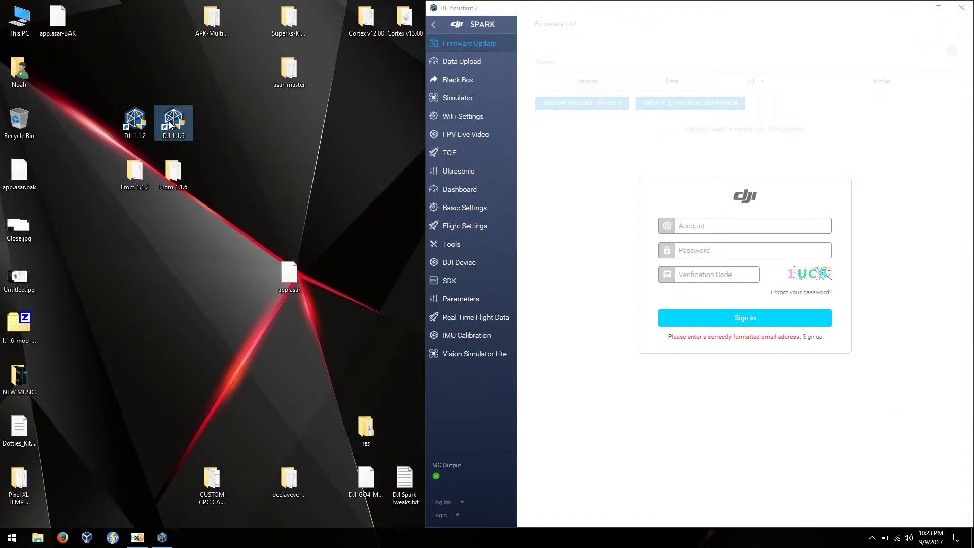
{"action": "left_click", "coordinate": [461, 341]}
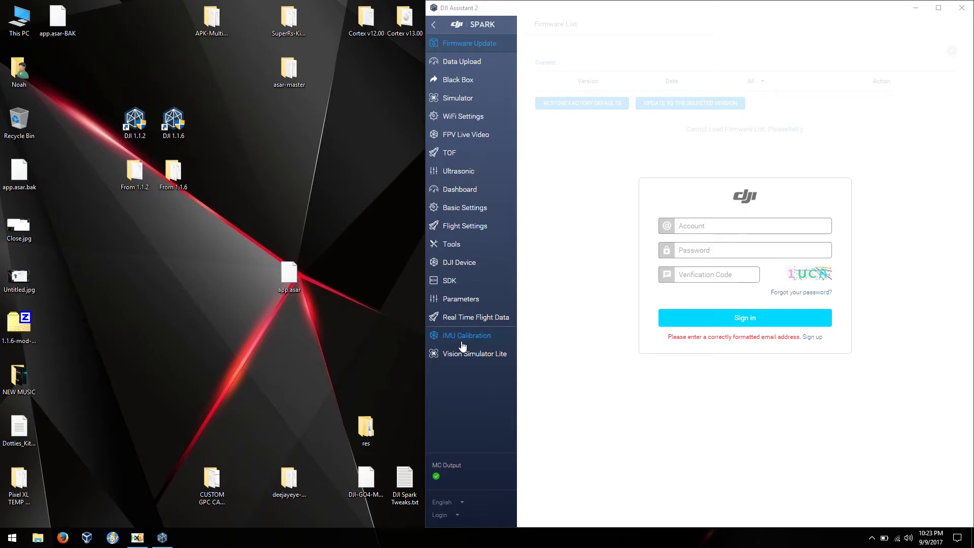
{"action": "left_click", "coordinate": [577, 274]}
Step: Quit DJI Assistant 2 version 1.1.2 and launch DJI 1.1.6, allowing it to make changes to the device
{"action": "left_click", "coordinate": [961, 8]}
{"action": "left_click", "coordinate": [527, 269]}
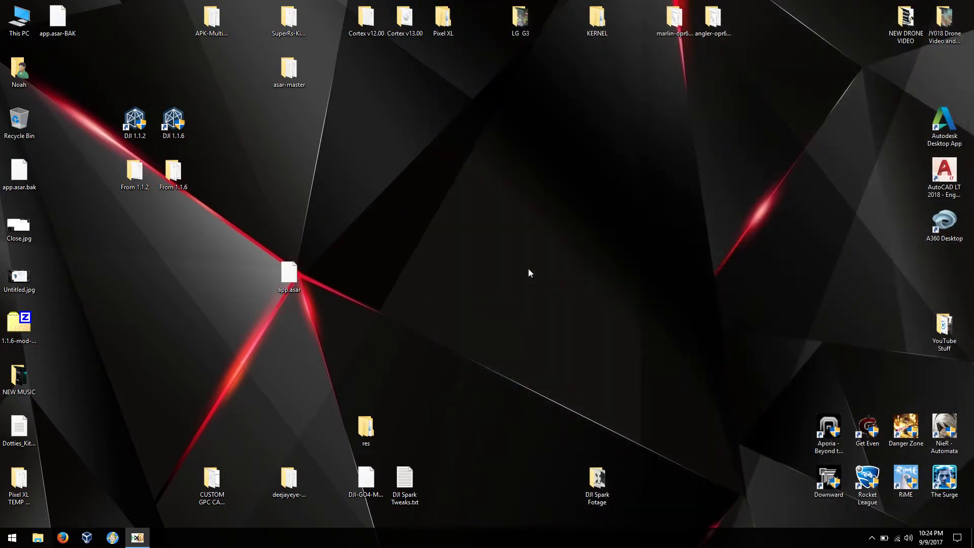
{"action": "double_click", "coordinate": [173, 121]}
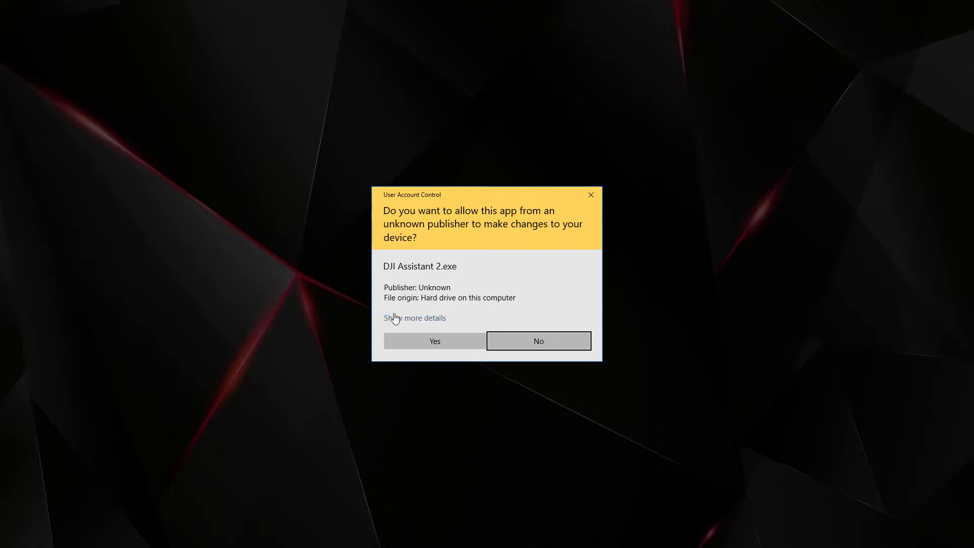
{"action": "left_click", "coordinate": [419, 341]}
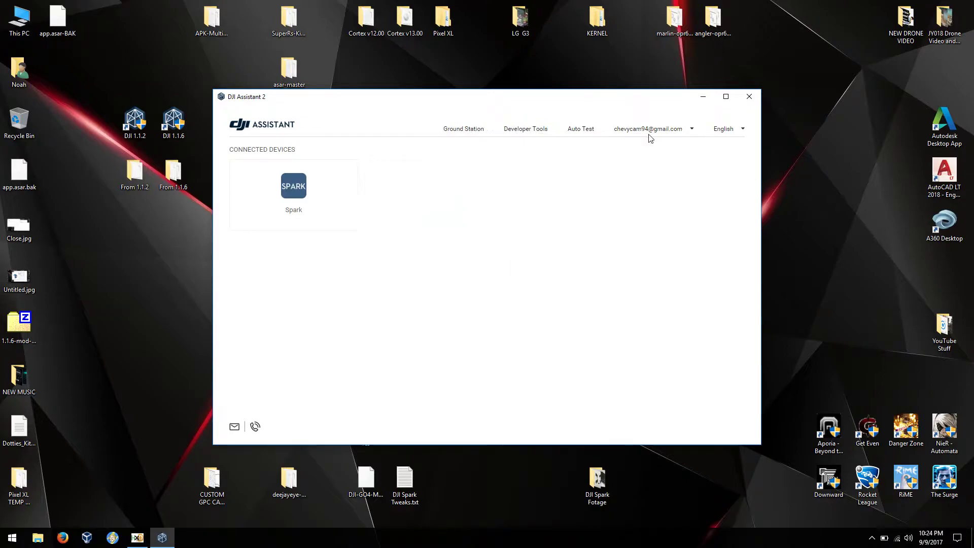
Step: Open the Auto Test window and close it again
{"action": "left_click", "coordinate": [576, 134]}
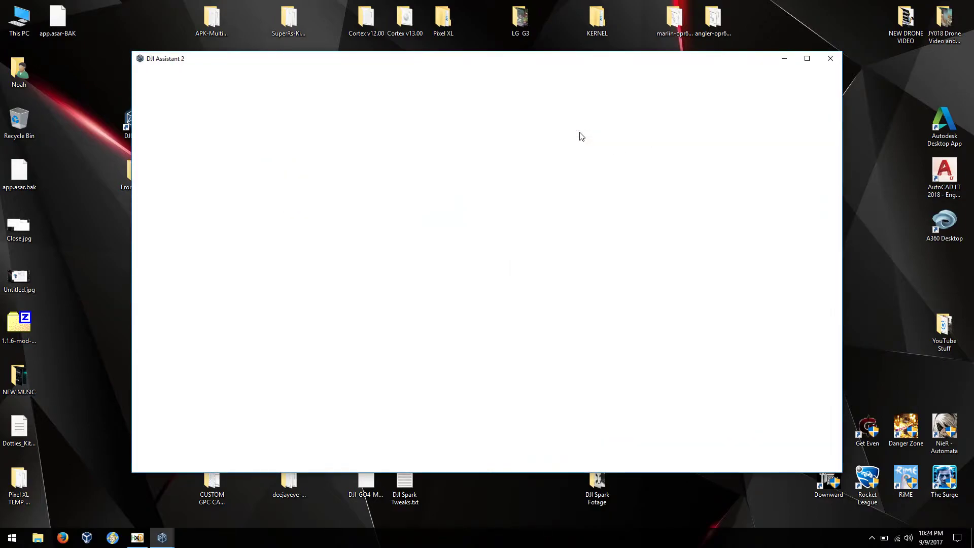
{"action": "left_click", "coordinate": [830, 60]}
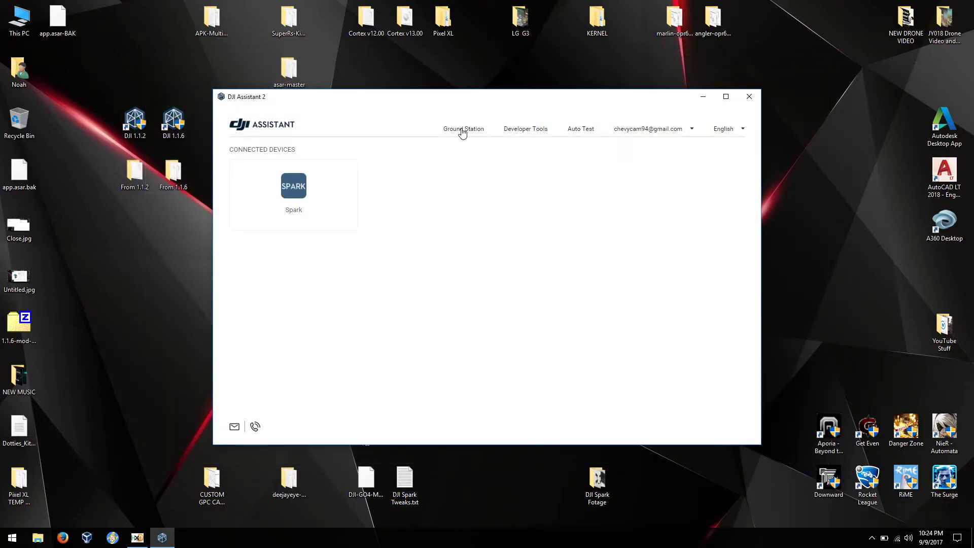
Step: Open Ground Station and place one waypoint on the map just west of Longfei Ave
{"action": "left_click", "coordinate": [461, 129]}
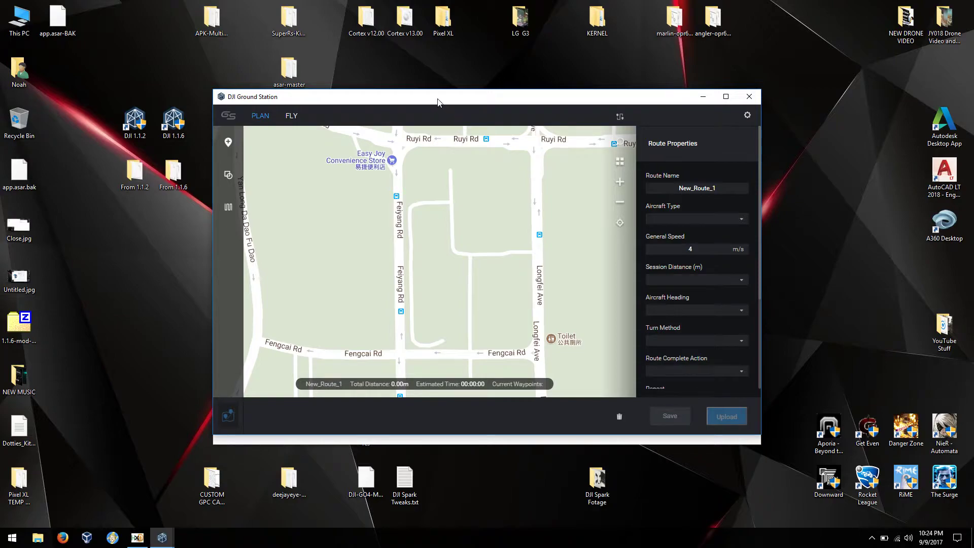
{"action": "left_click_drag", "start_coordinate": [439, 102], "coordinate": [634, 34]}
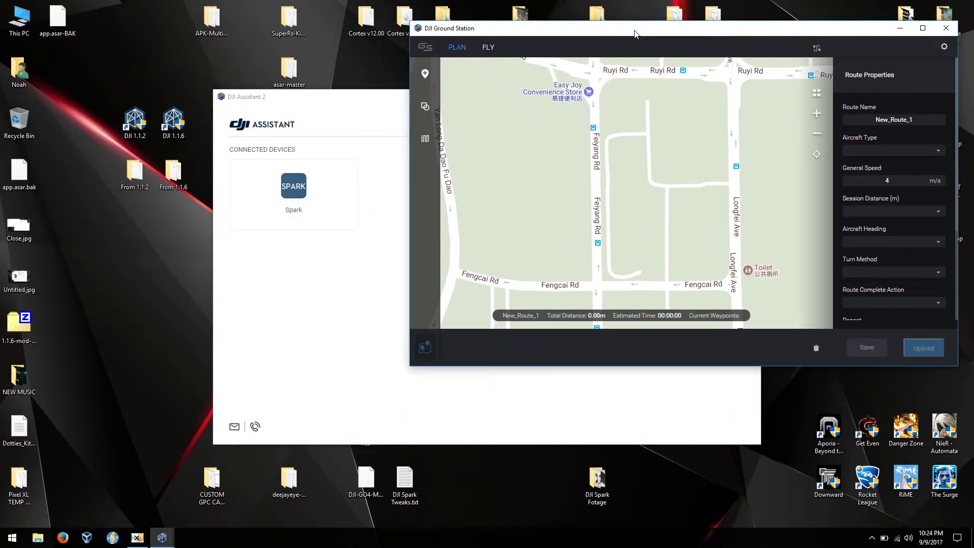
{"action": "left_click", "coordinate": [713, 178]}
{"action": "mouse_move", "coordinate": [687, 191]}
{"action": "left_mouse_down"}
{"action": "mouse_move", "coordinate": [647, 93]}
{"action": "mouse_move", "coordinate": [472, 144]}
{"action": "left_mouse_up"}
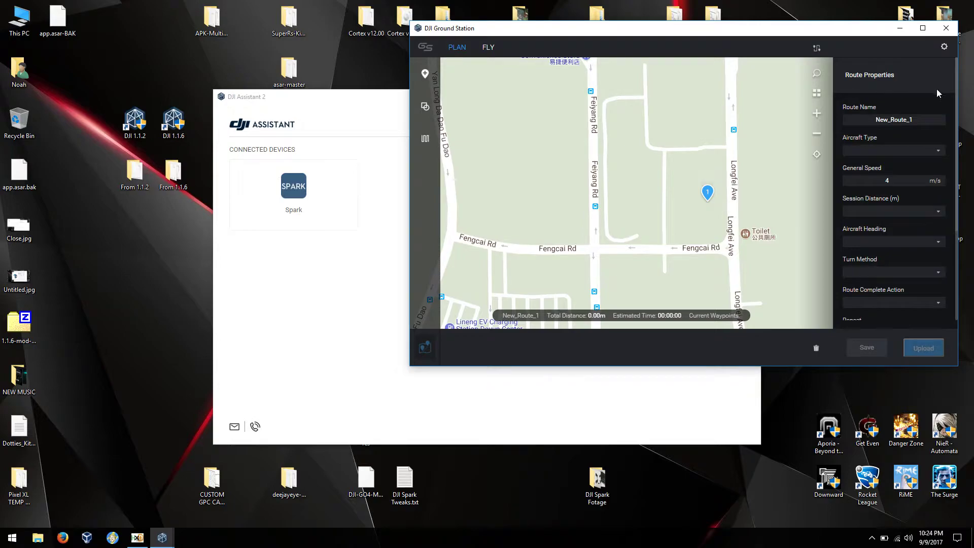
Step: Try to open the Ground Station settings, view a wider area of the map, and quit Ground Station
{"action": "left_click", "coordinate": [943, 46]}
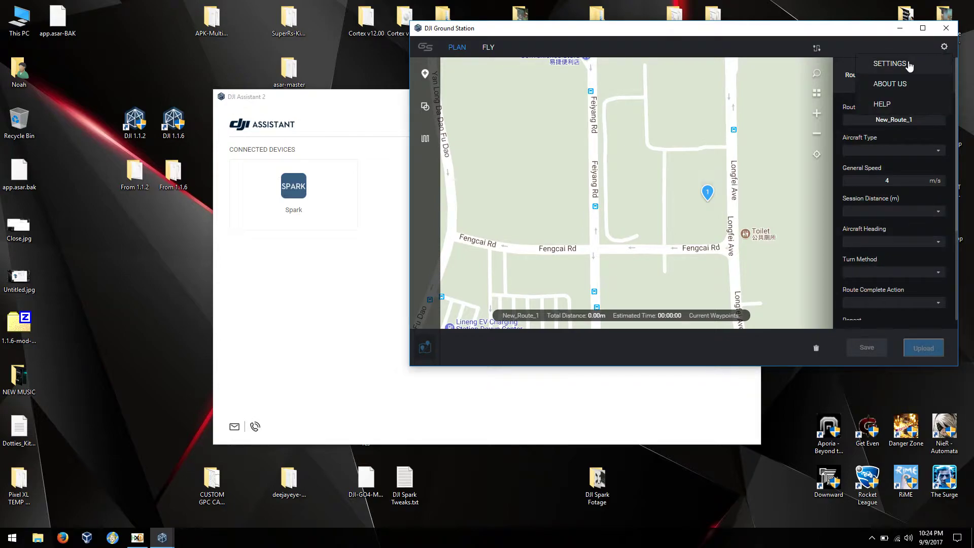
{"action": "left_click", "coordinate": [908, 65]}
{"action": "left_click", "coordinate": [944, 46]}
{"action": "left_click", "coordinate": [906, 70]}
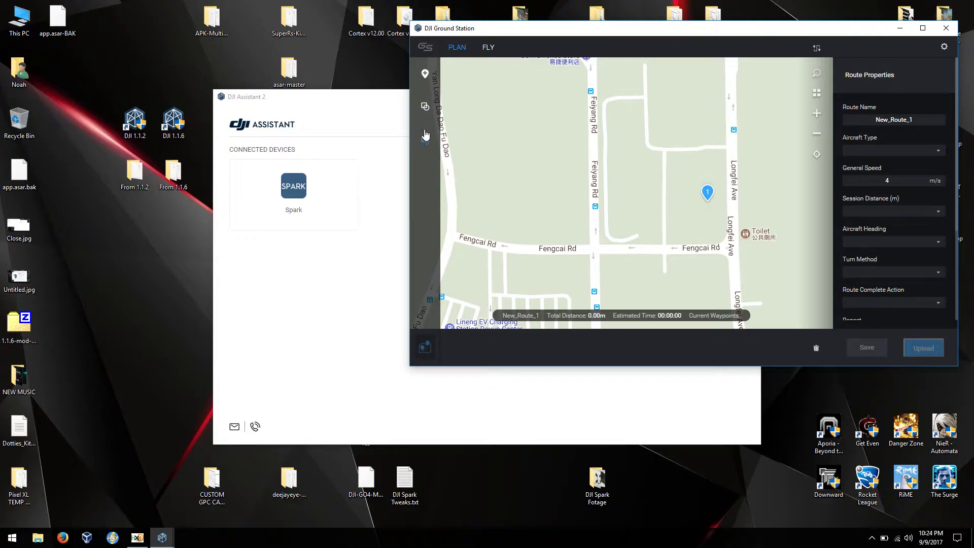
{"action": "left_click", "coordinate": [816, 133]}
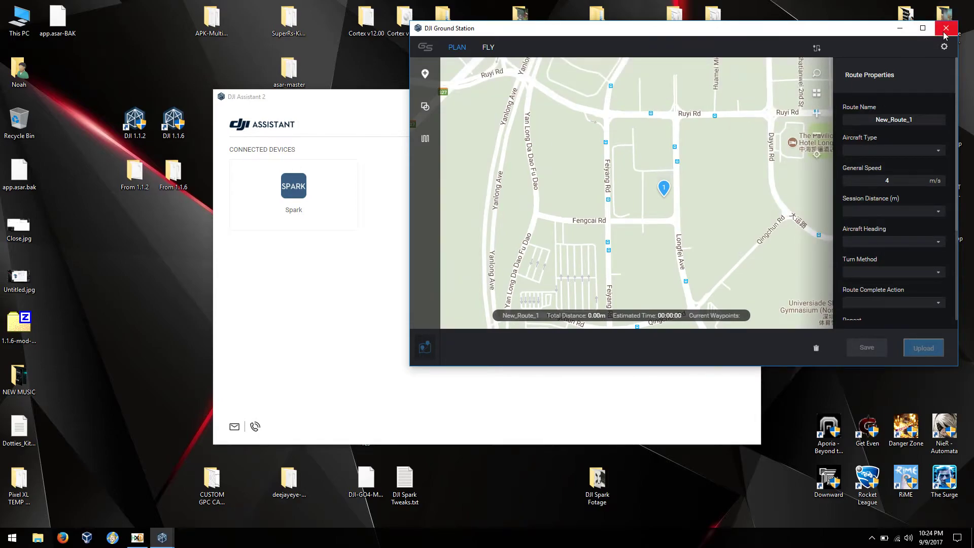
{"action": "left_click", "coordinate": [945, 30]}
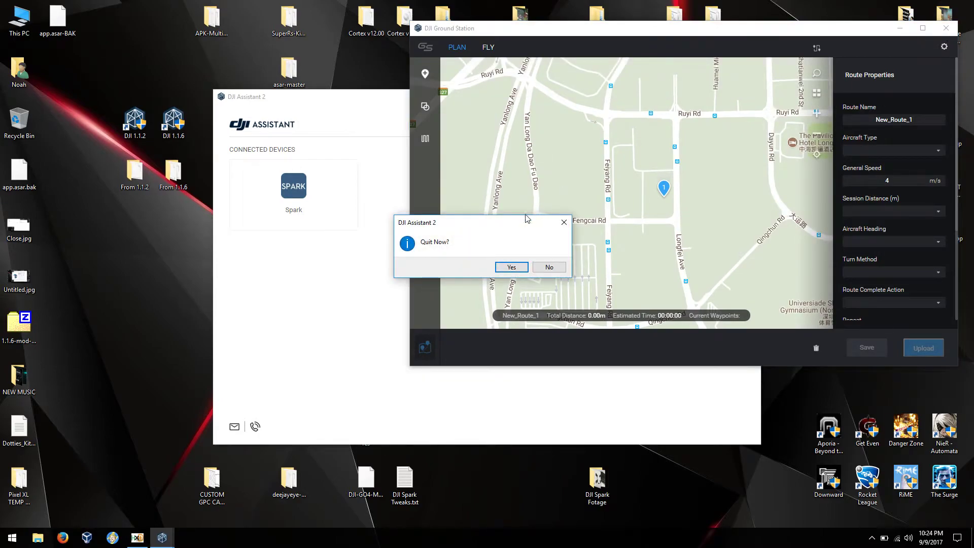
{"action": "left_click", "coordinate": [500, 267]}
Step: Open Developer Tools, examine its Send & Accept, Graphic and Simulator - WebGL pages, and close its window
{"action": "left_click", "coordinate": [524, 133]}
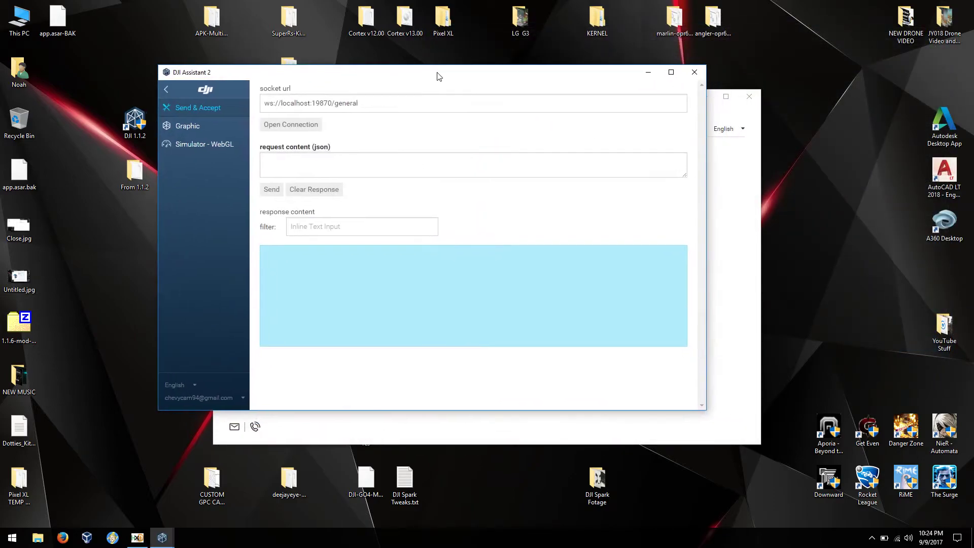
{"action": "left_click_drag", "start_coordinate": [438, 76], "coordinate": [370, 49]}
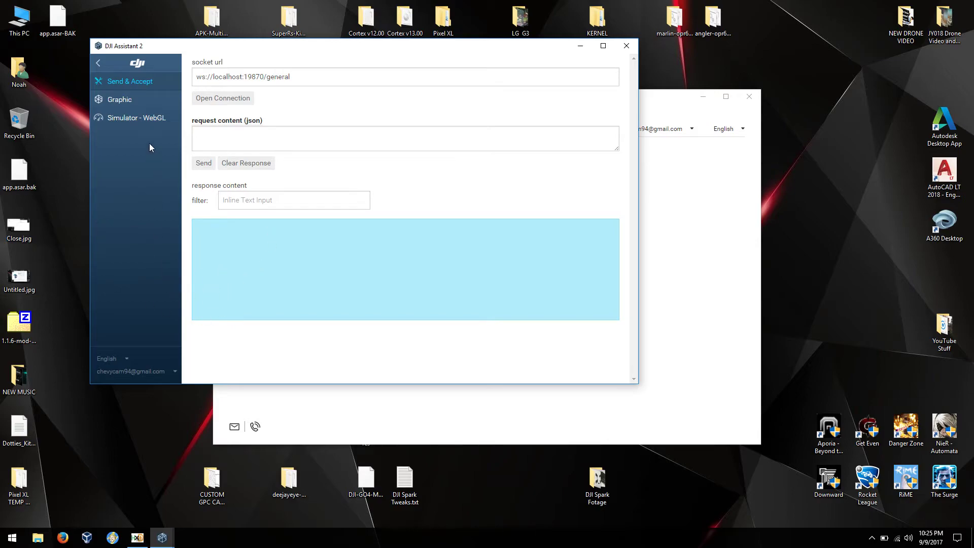
{"action": "left_click", "coordinate": [119, 101]}
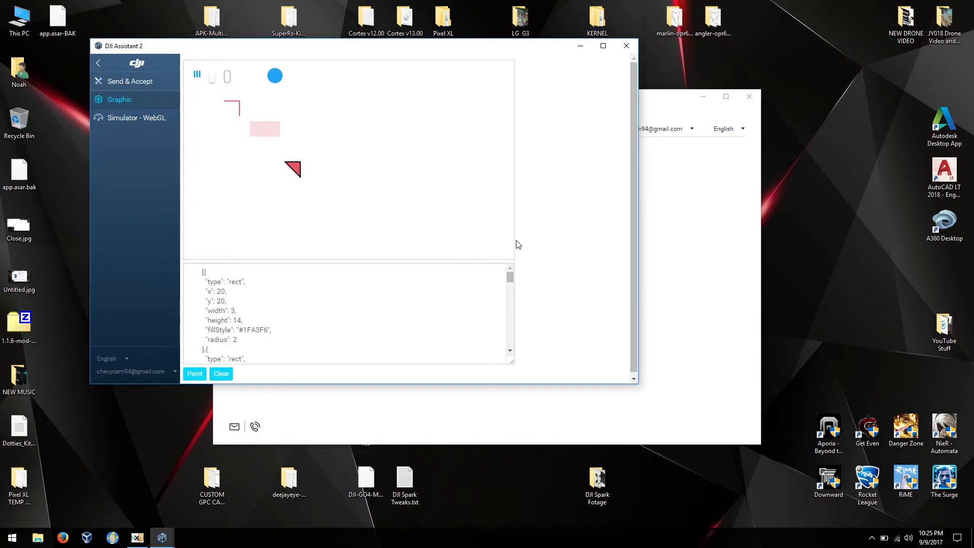
{"action": "mouse_move", "coordinate": [511, 277]}
{"action": "left_mouse_down"}
{"action": "mouse_move", "coordinate": [514, 364]}
{"action": "mouse_move", "coordinate": [512, 276]}
{"action": "left_mouse_up"}
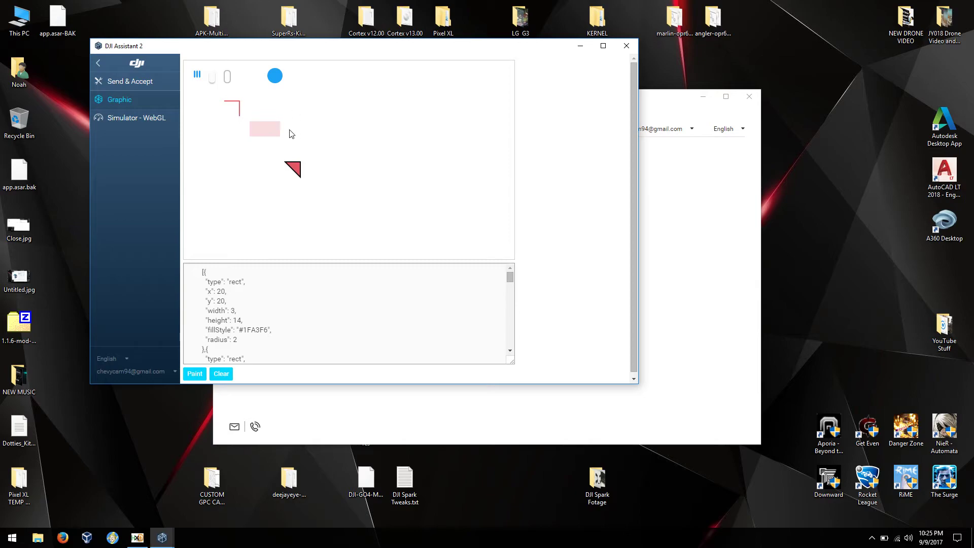
{"action": "left_click", "coordinate": [142, 121]}
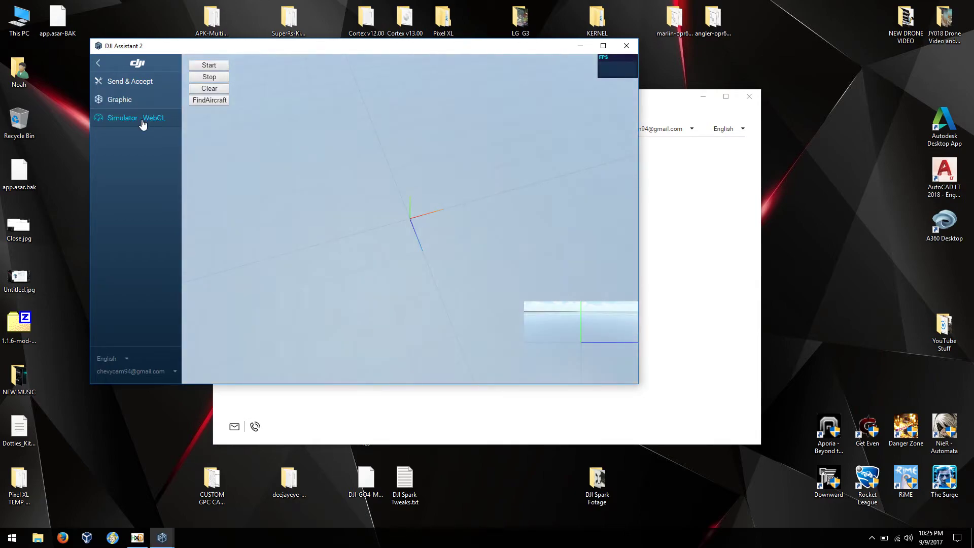
{"action": "left_click_drag", "start_coordinate": [380, 174], "coordinate": [444, 190]}
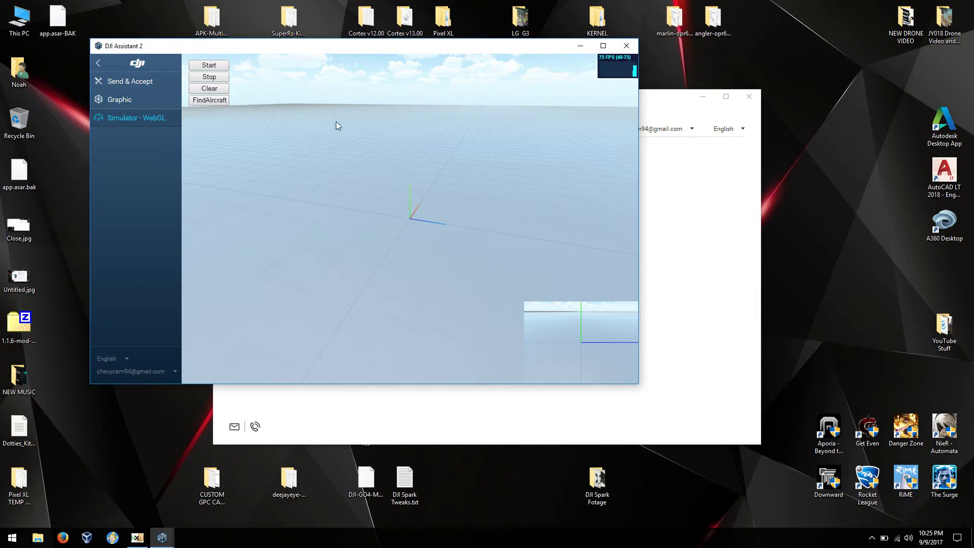
{"action": "left_click", "coordinate": [621, 50]}
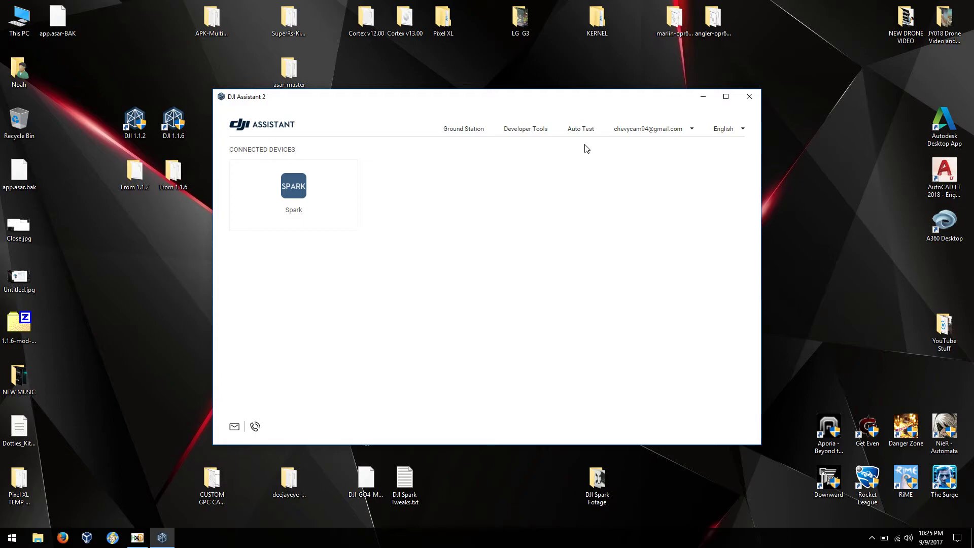
Step: Open the connected Spark in version 1.1.6 and move the window clear of app.asar on the desktop
{"action": "left_click", "coordinate": [316, 202]}
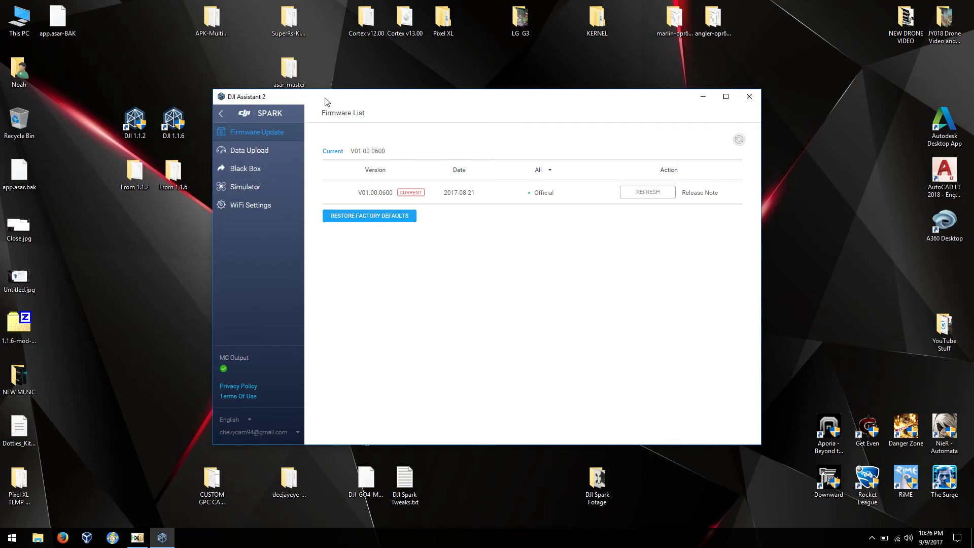
{"action": "left_click_drag", "start_coordinate": [326, 101], "coordinate": [423, 95]}
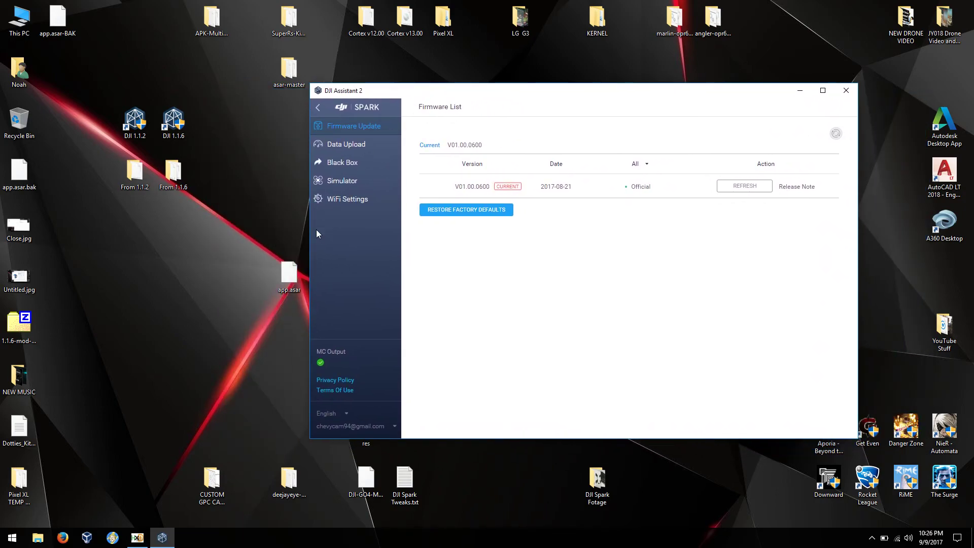